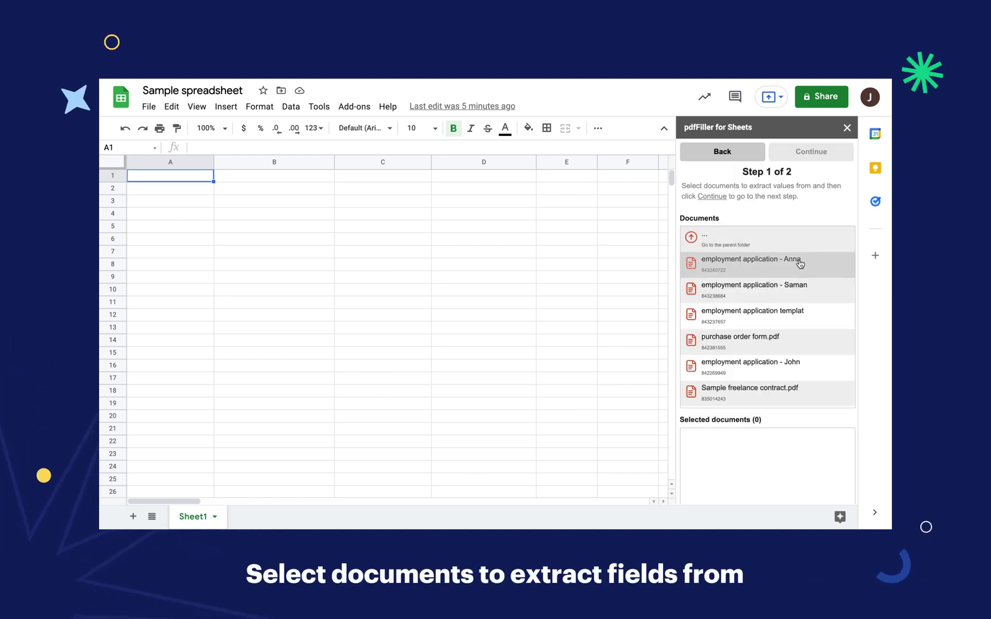
Extract every field from the three selected employment application PDFs into sheet columns
click(807, 265)
click(813, 291)
click(814, 368)
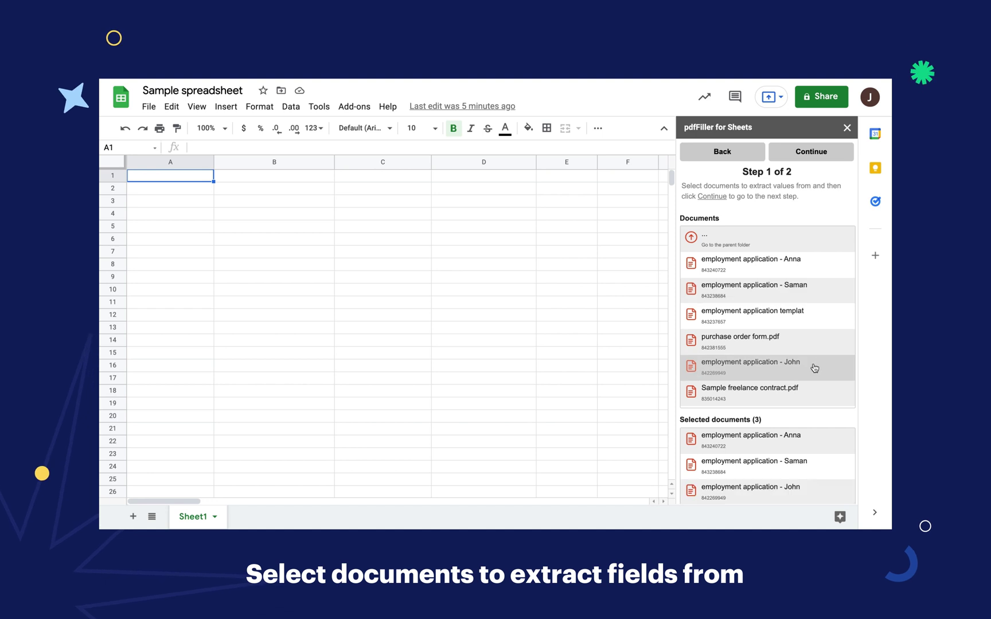
click(843, 157)
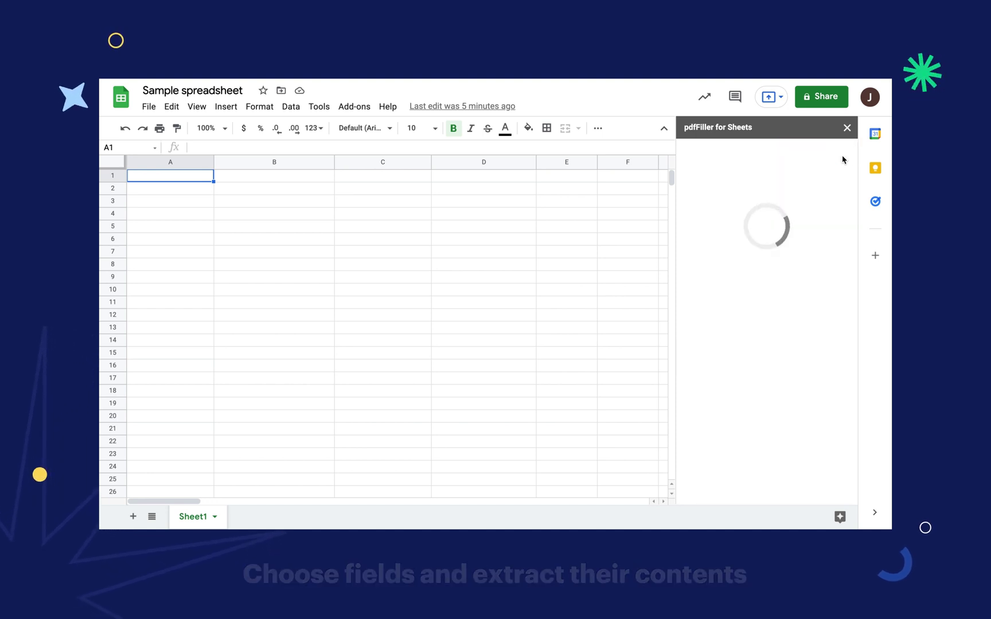
scroll(837, 209, down, 1)
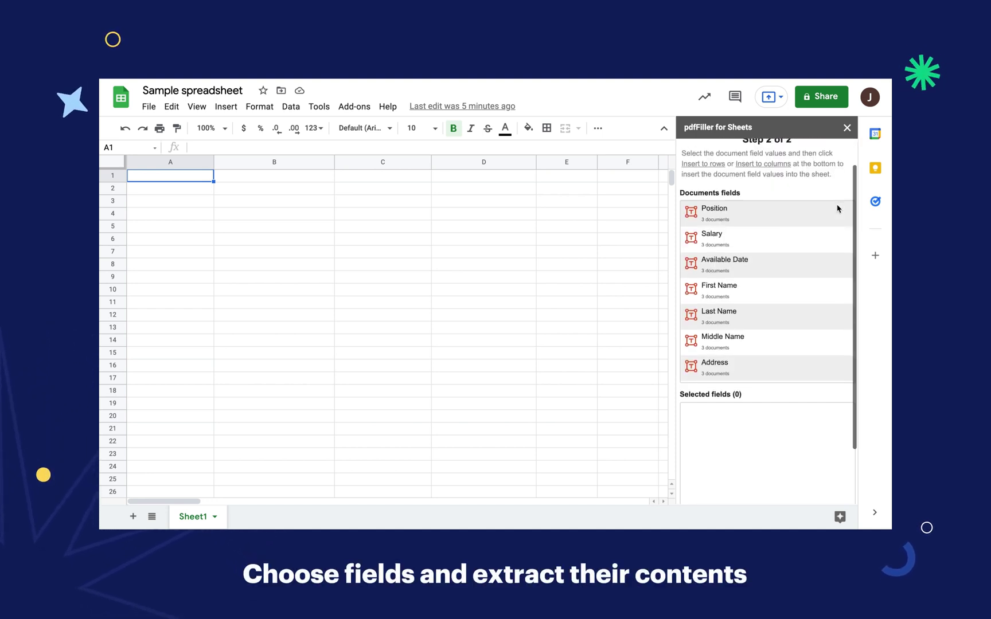
scroll(837, 208, down, 2)
click(729, 469)
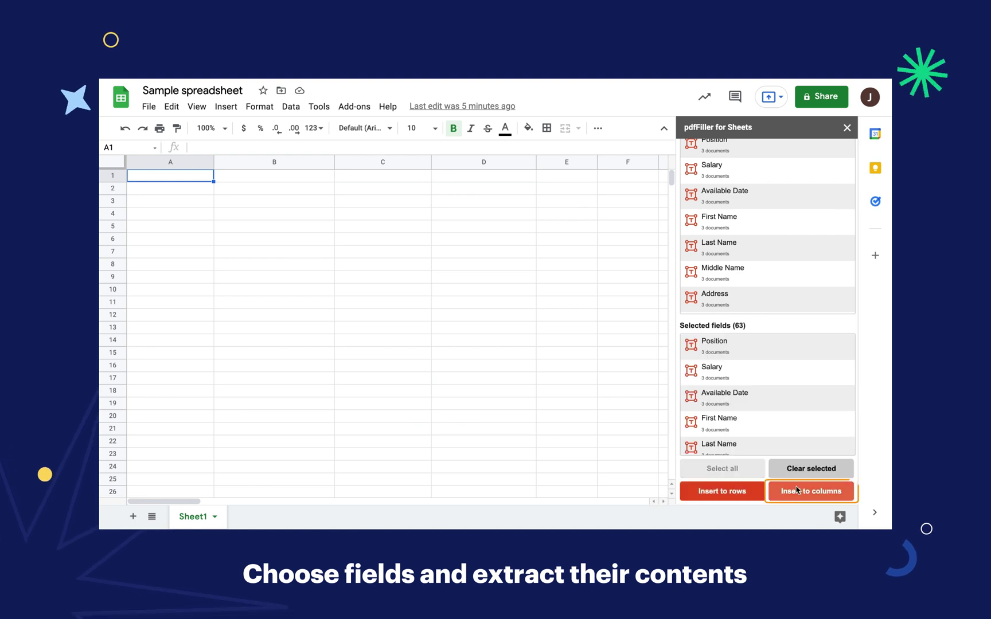
click(801, 493)
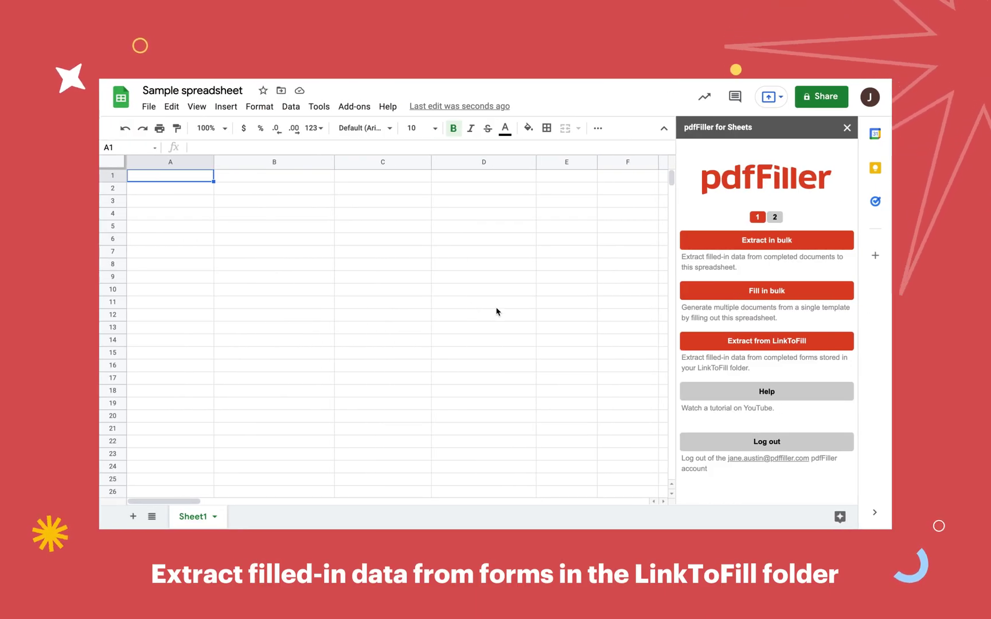
Select three filled forms in LinkToFill's day off request form folder
click(701, 341)
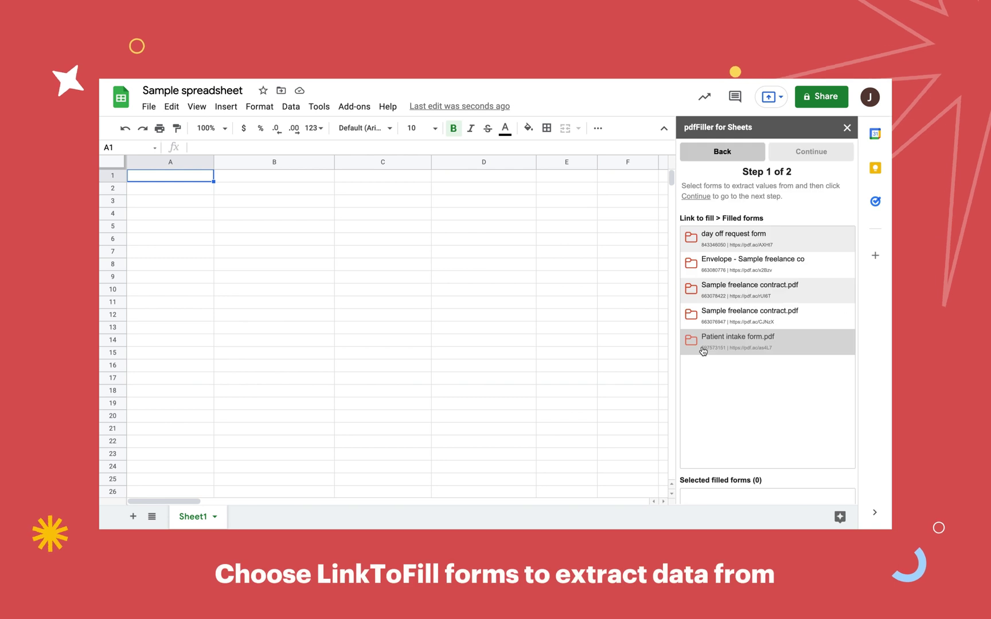
click(785, 238)
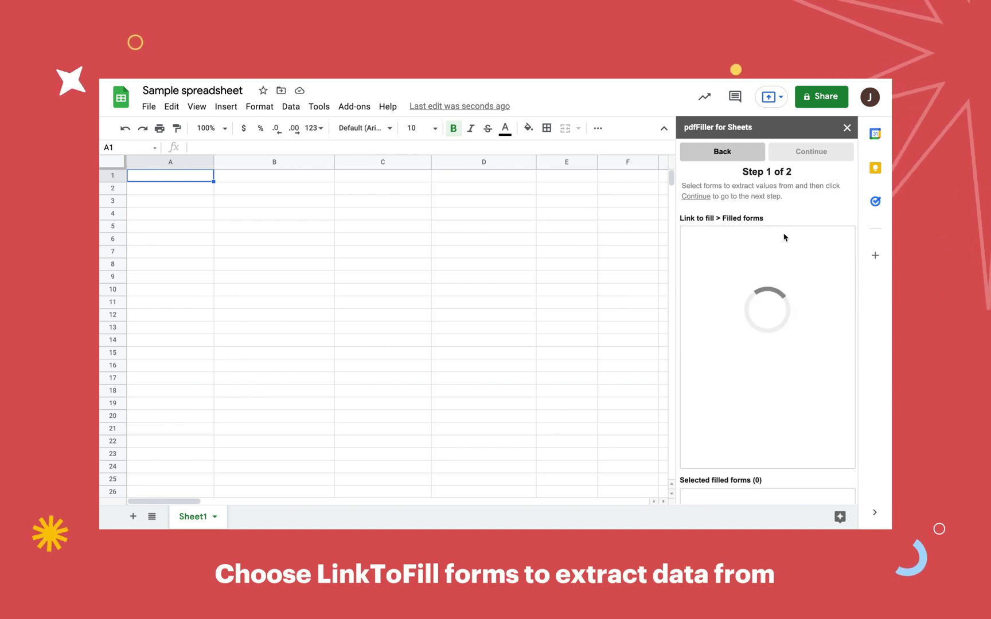
click(743, 263)
click(743, 289)
click(771, 321)
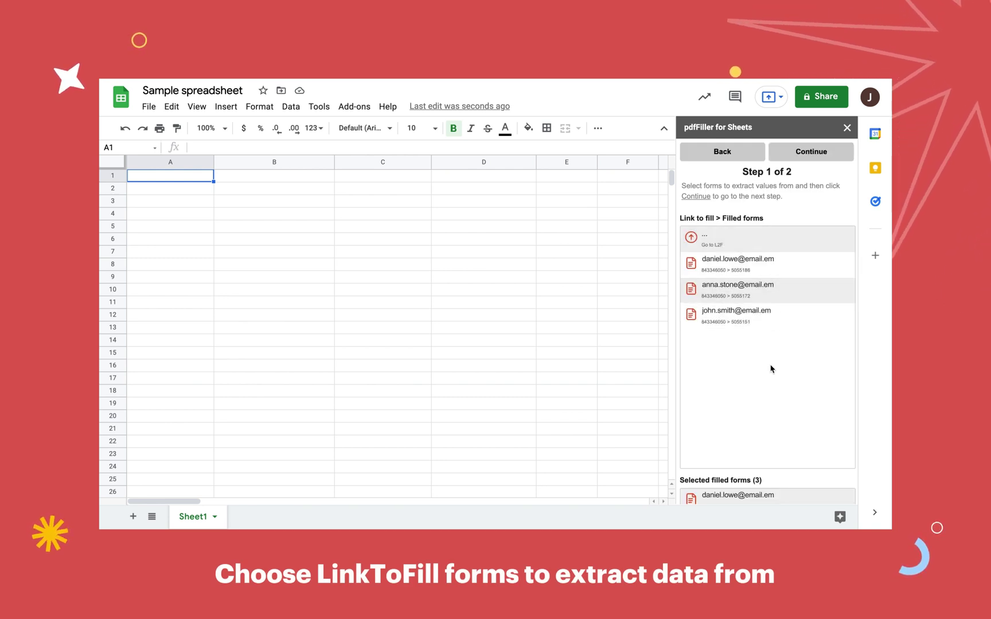
scroll(771, 322, down, 5)
scroll(797, 247, up, 5)
Insert all nine form fields from those forms as columns A–D
click(812, 156)
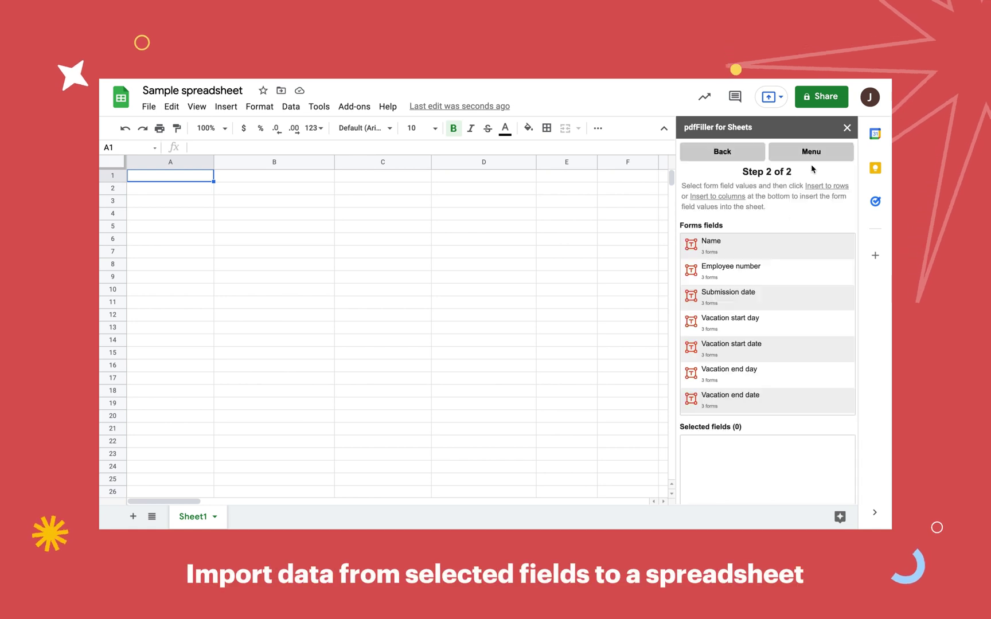
scroll(794, 205, down, 3)
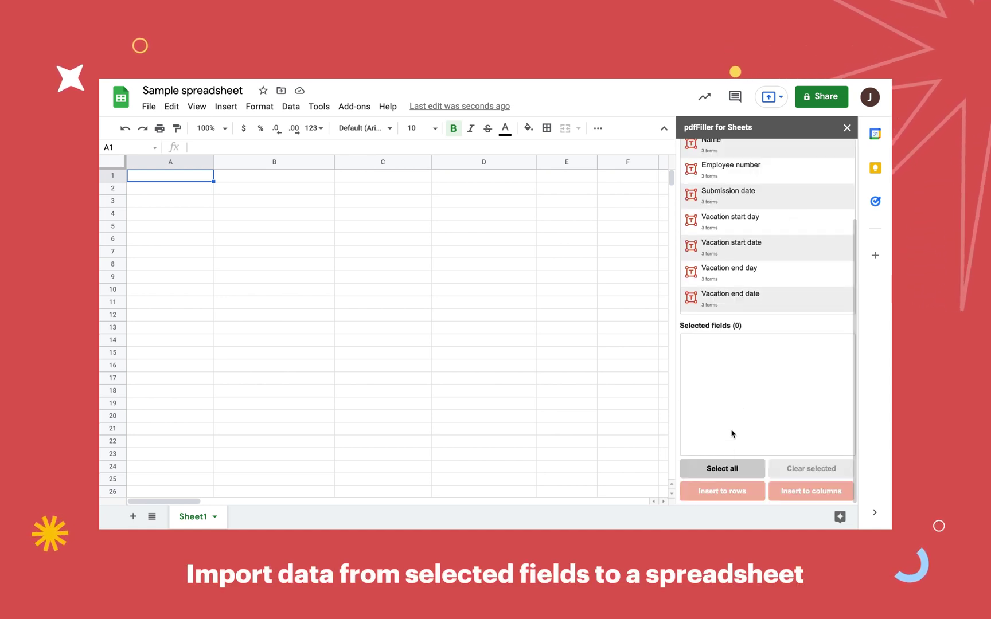
click(723, 469)
click(803, 493)
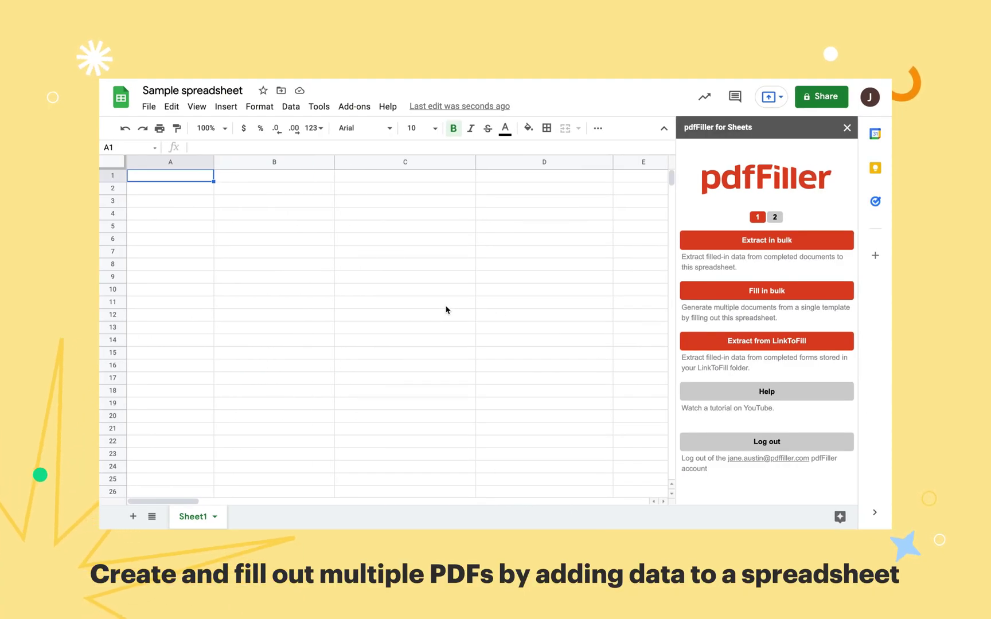
Insert all eight Sample freelance contract.pdf fields as headers down column A, using Fill in bulk
click(715, 292)
scroll(763, 248, down, 3)
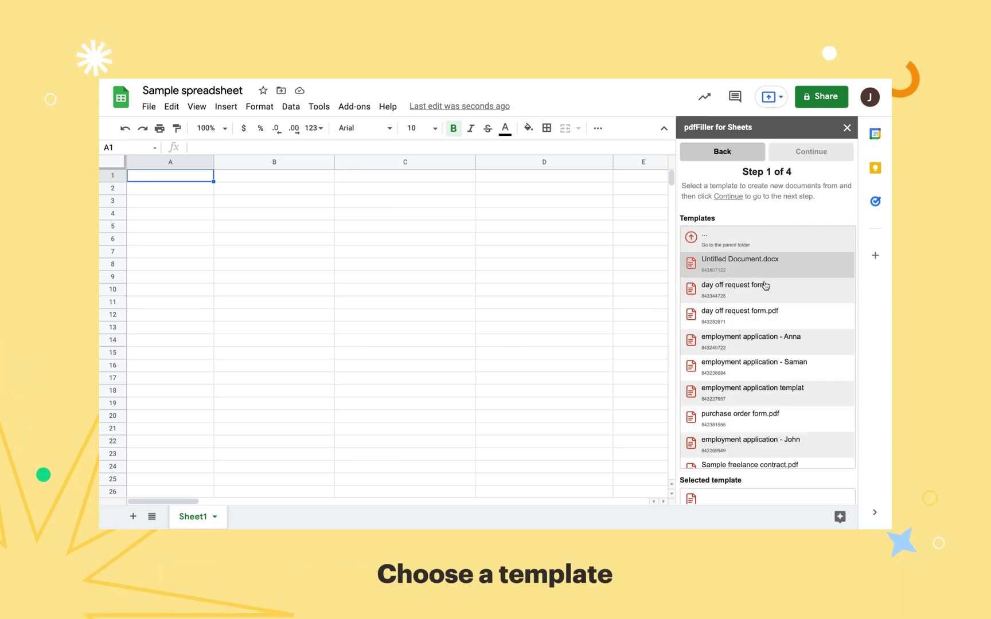
scroll(763, 325, down, 3)
click(760, 362)
scroll(774, 426, down, 2)
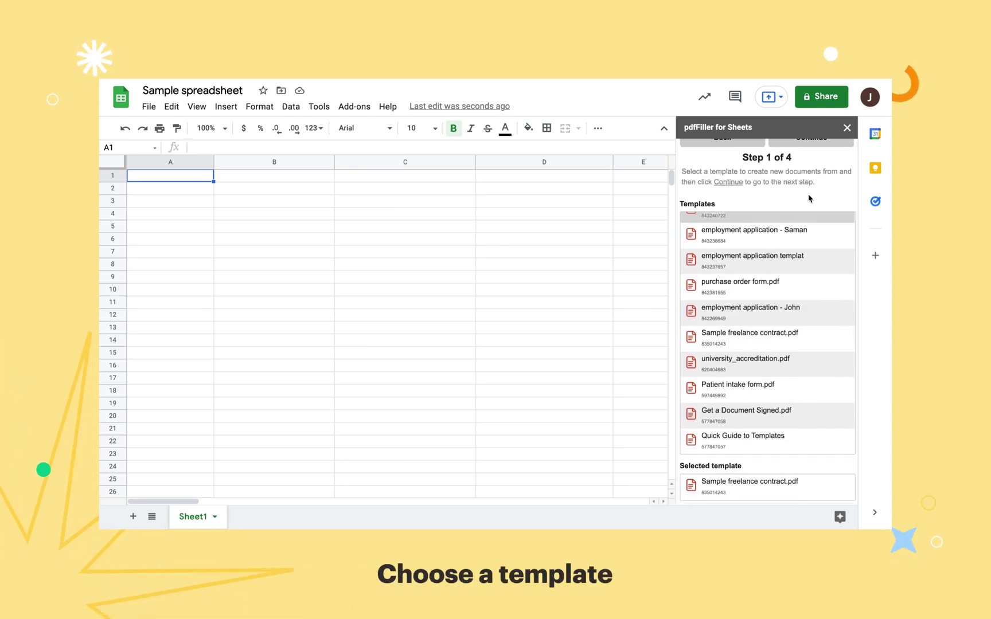
scroll(809, 199, up, 2)
click(811, 152)
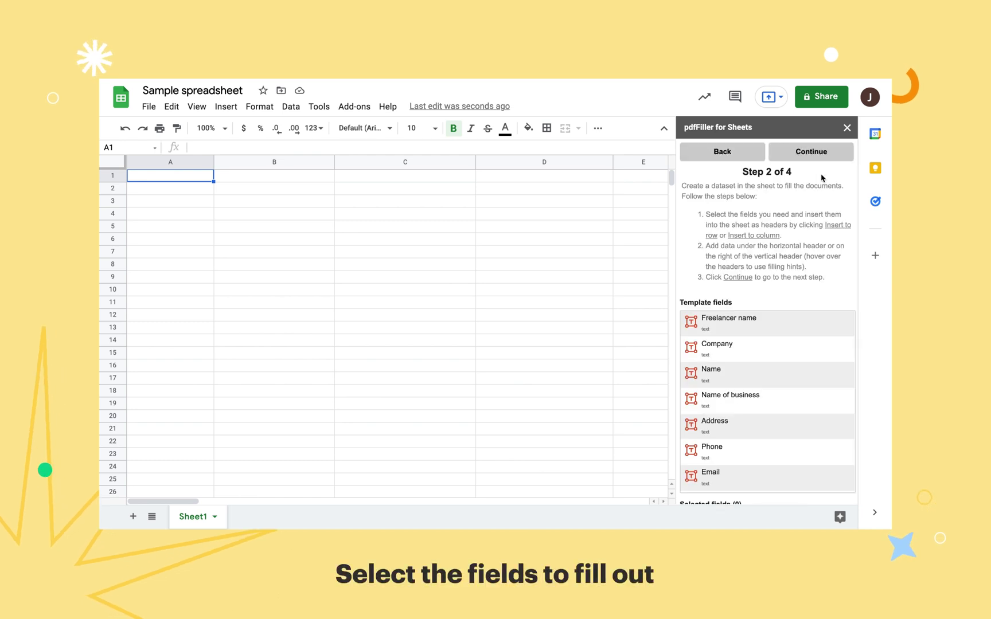
scroll(790, 292, down, 3)
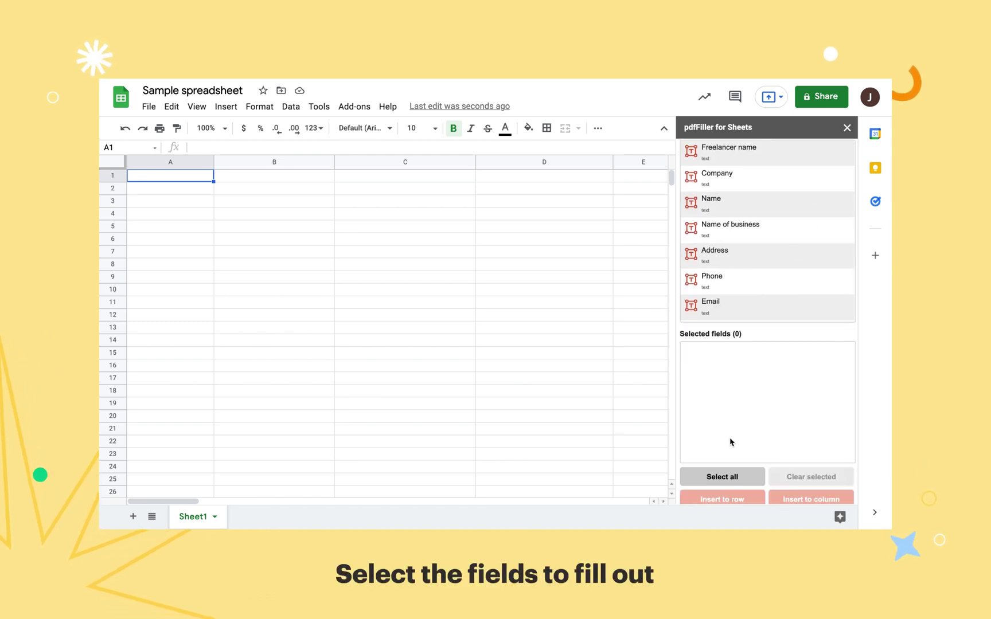
click(723, 469)
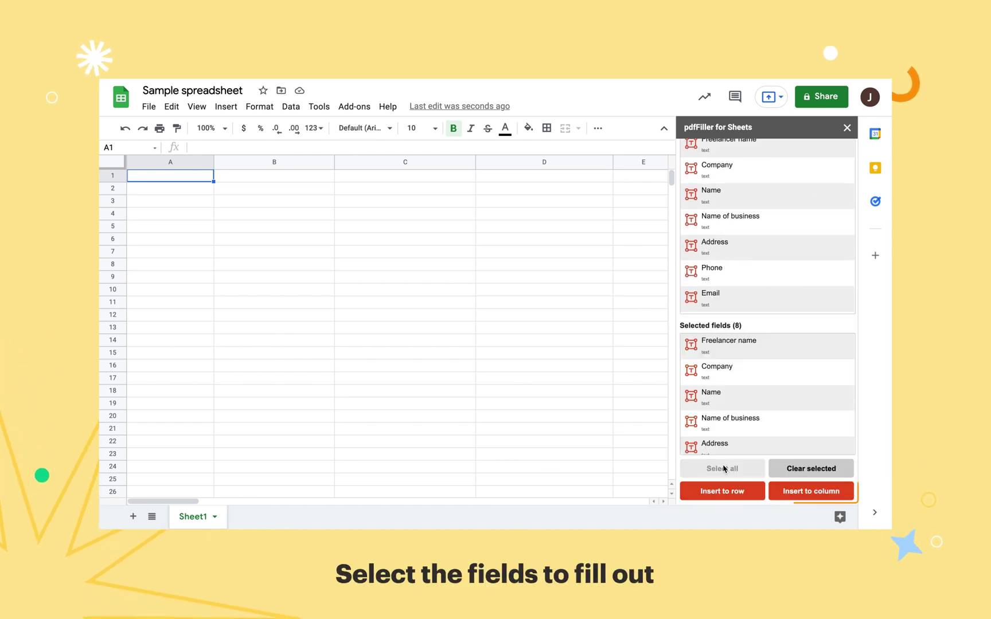
click(811, 493)
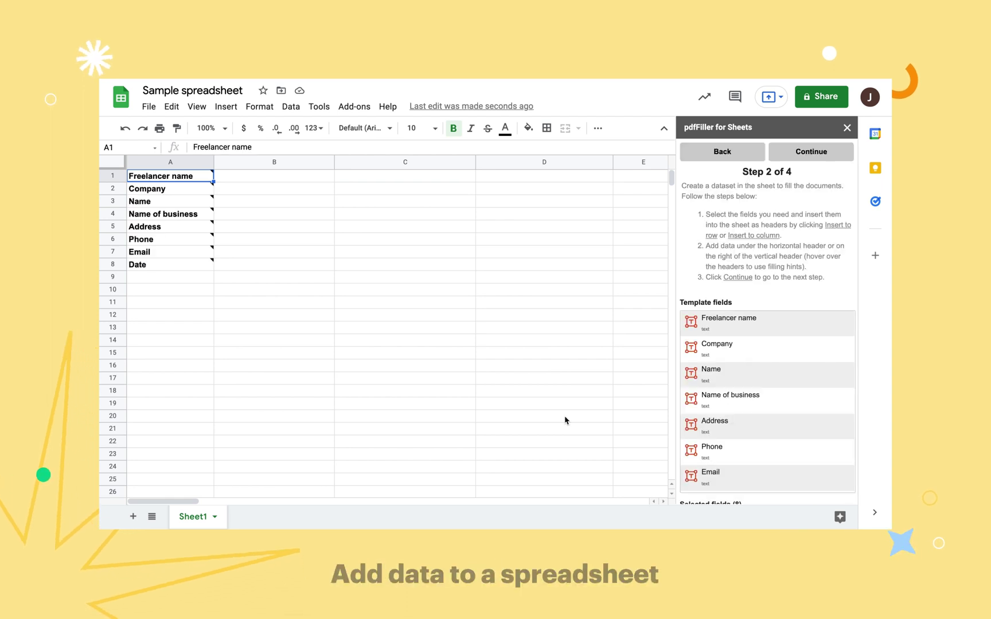
Paste the three freelancers' data into B1:D8 and review each entry
click(275, 179)
key(ctrl+v)
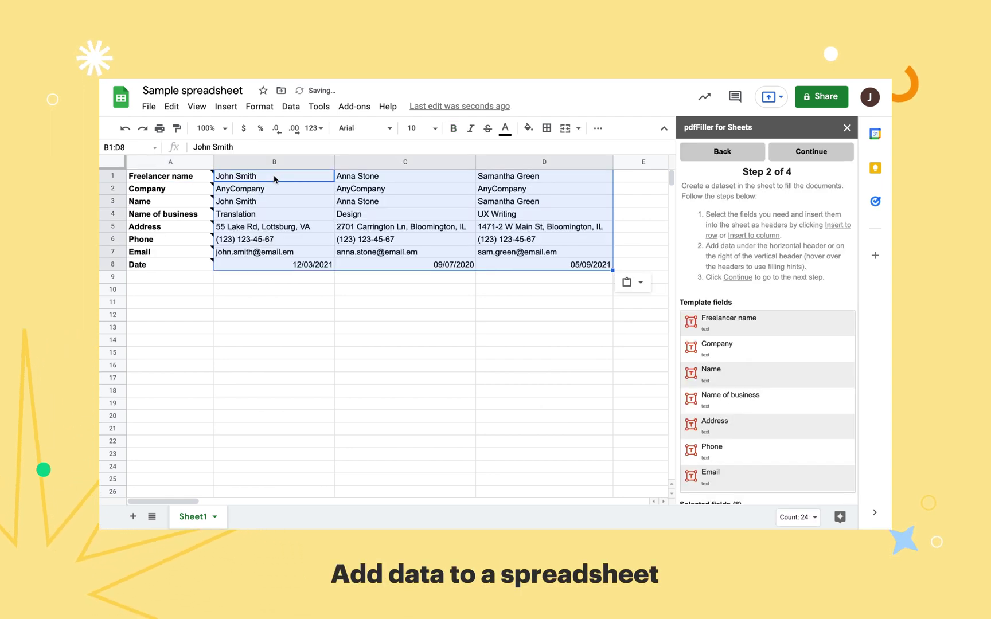
mouse_move(170, 265)
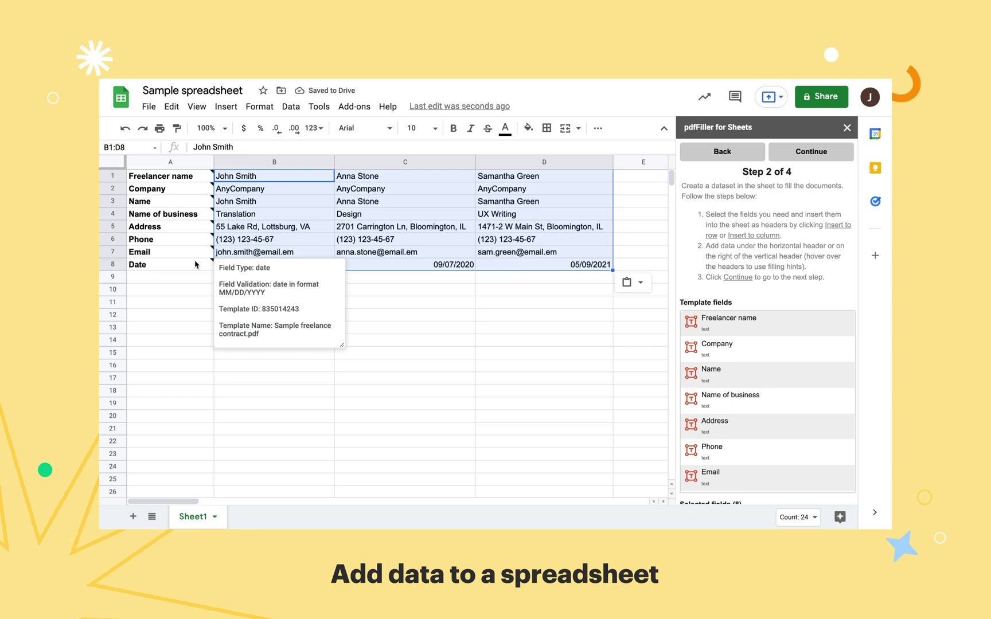
mouse_move(171, 239)
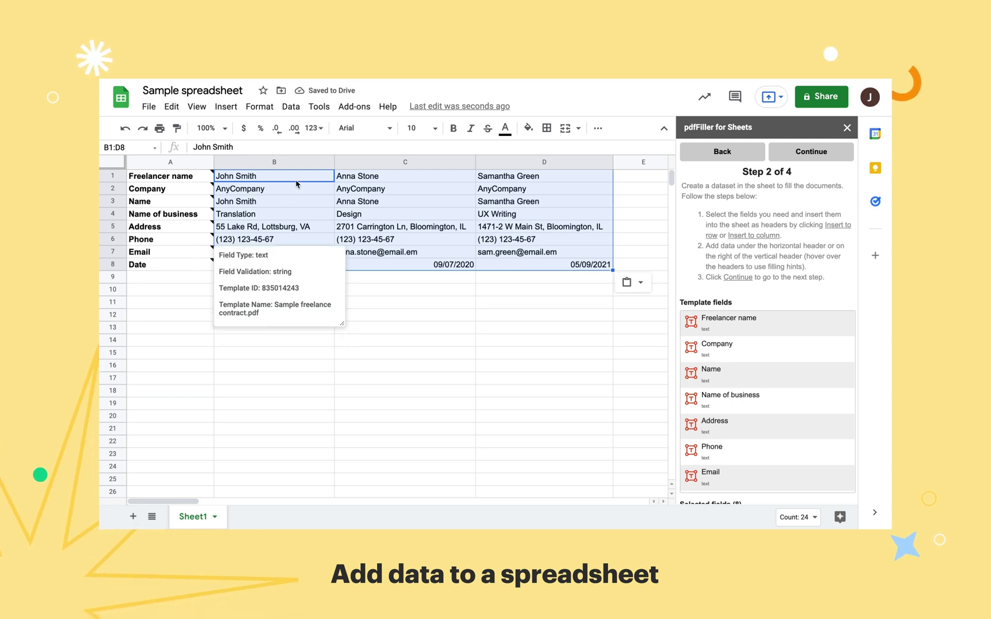
click(298, 181)
click(404, 176)
click(542, 181)
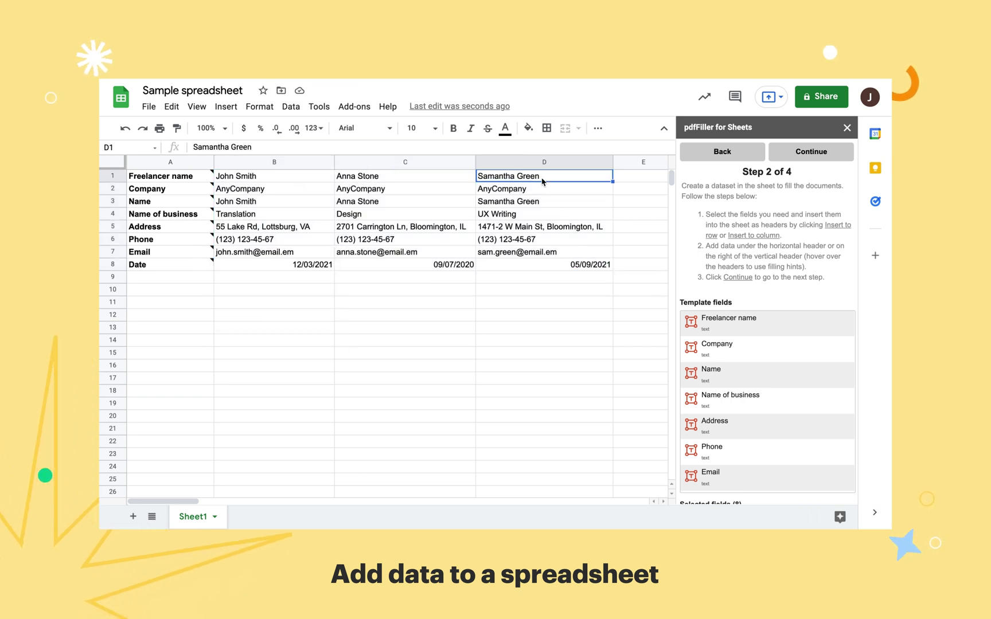
Create filled contracts from dataset A1:D8 and open 001_Sample freelance contract
click(824, 161)
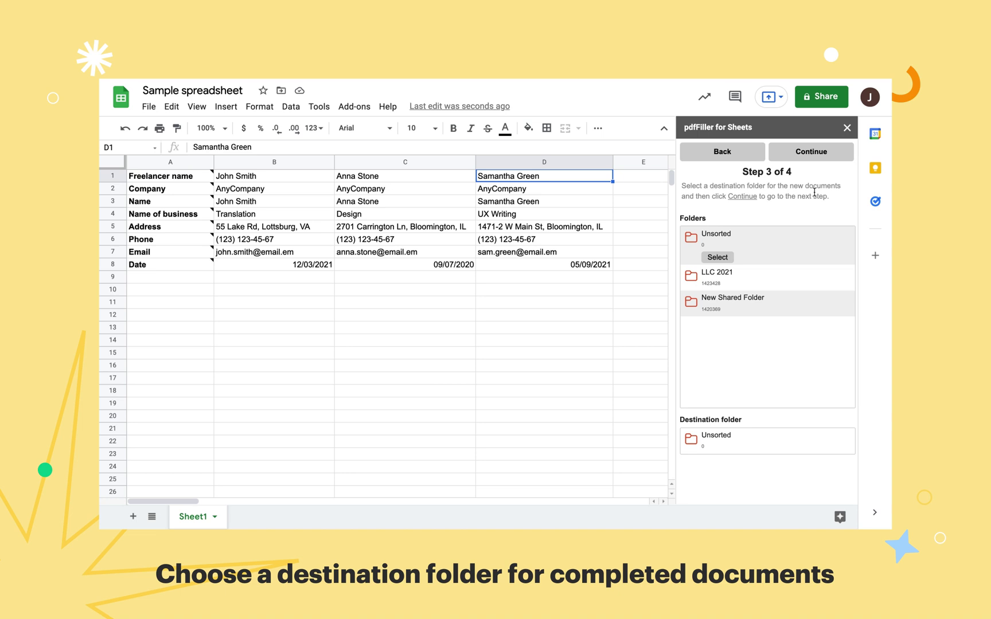
click(811, 152)
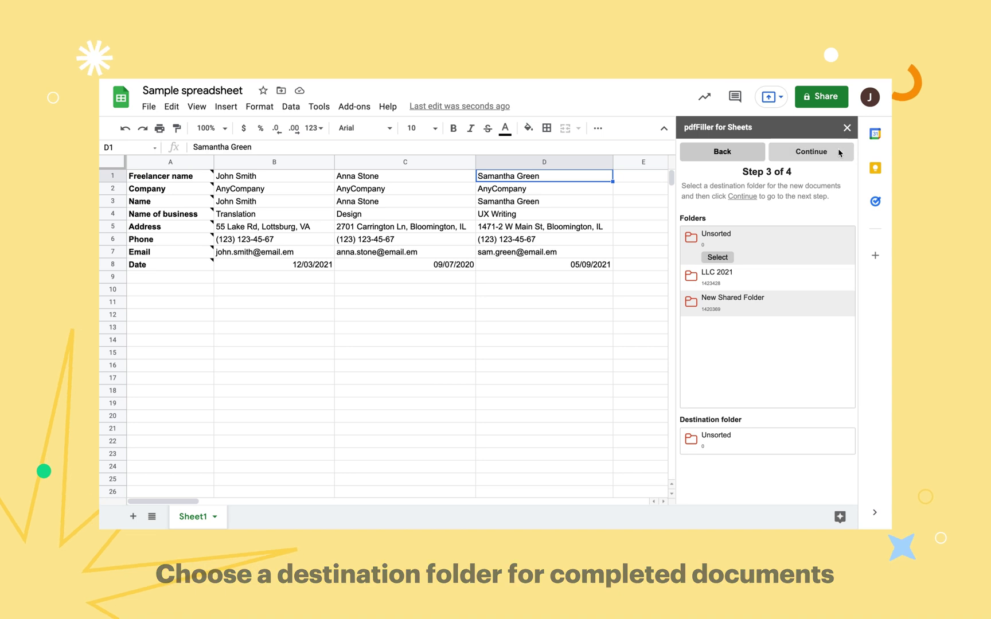
click(198, 180)
drag(170, 177, 609, 265)
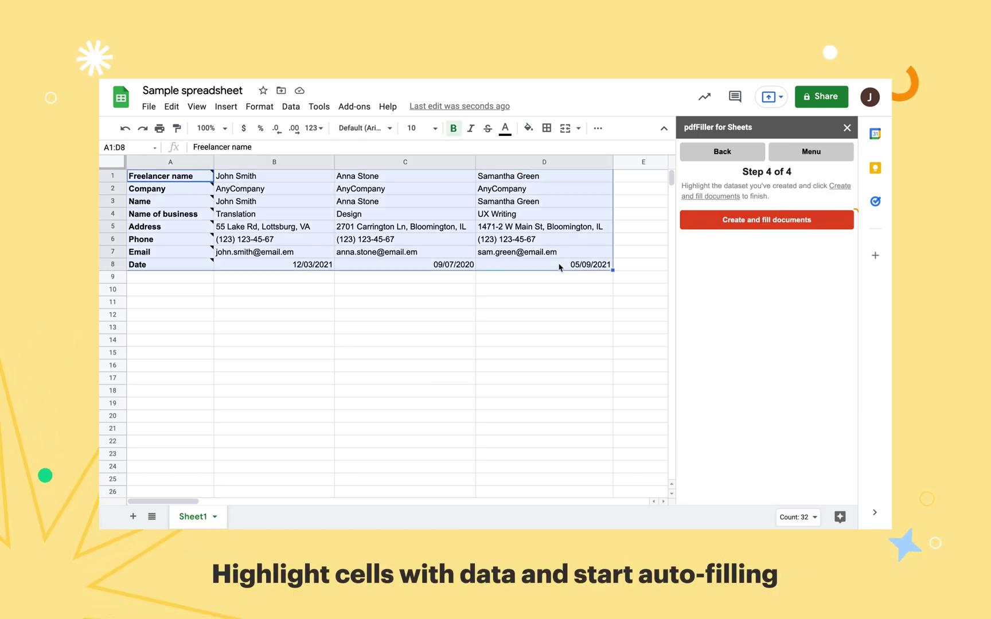
click(760, 225)
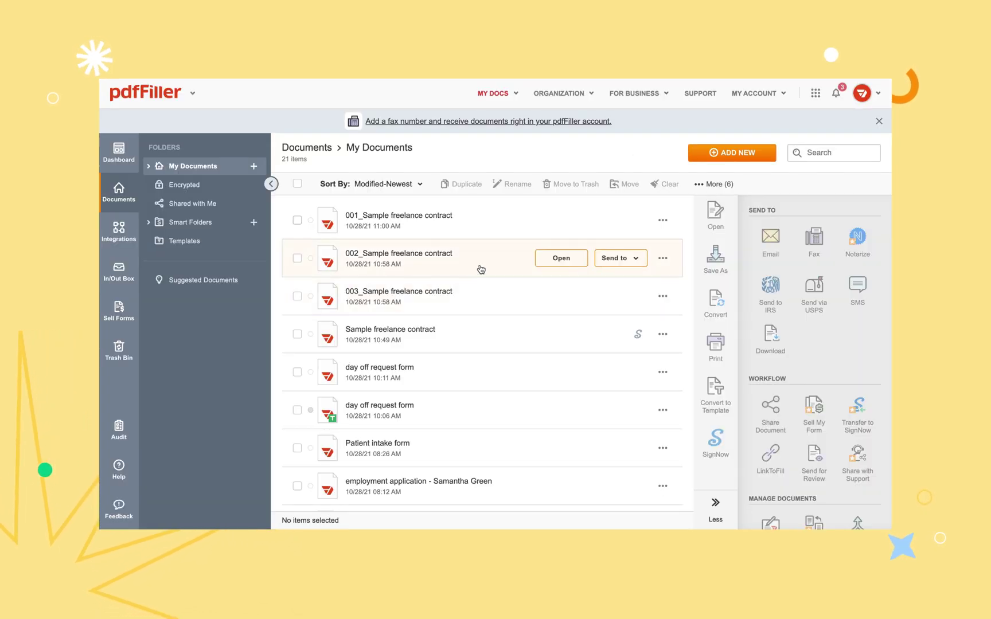
double_click(485, 220)
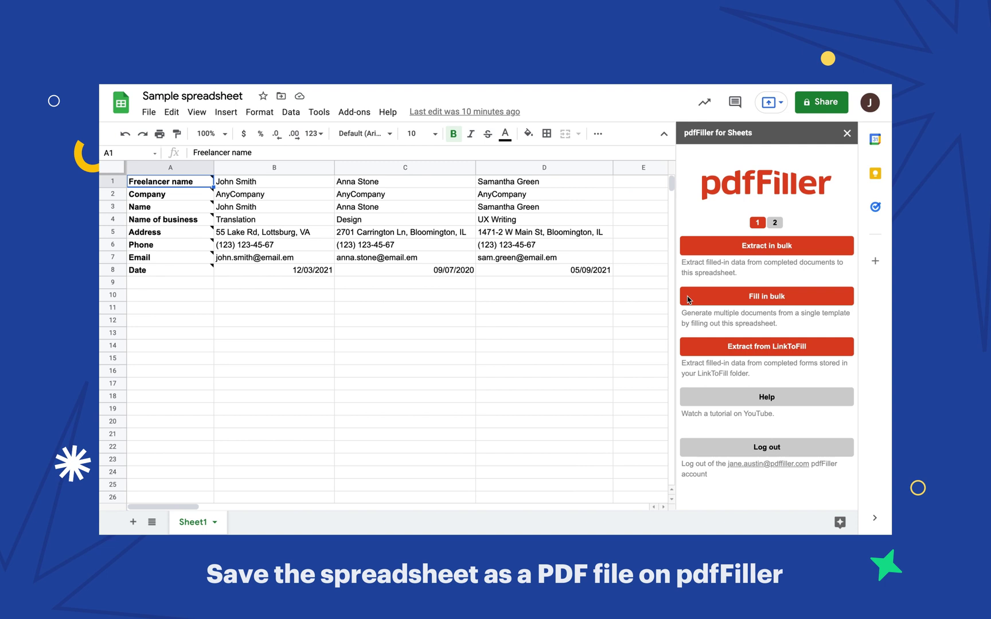
Export the freelancer spreadsheet as a PDF to pdfFiller's Unsorted folder and open it
click(775, 224)
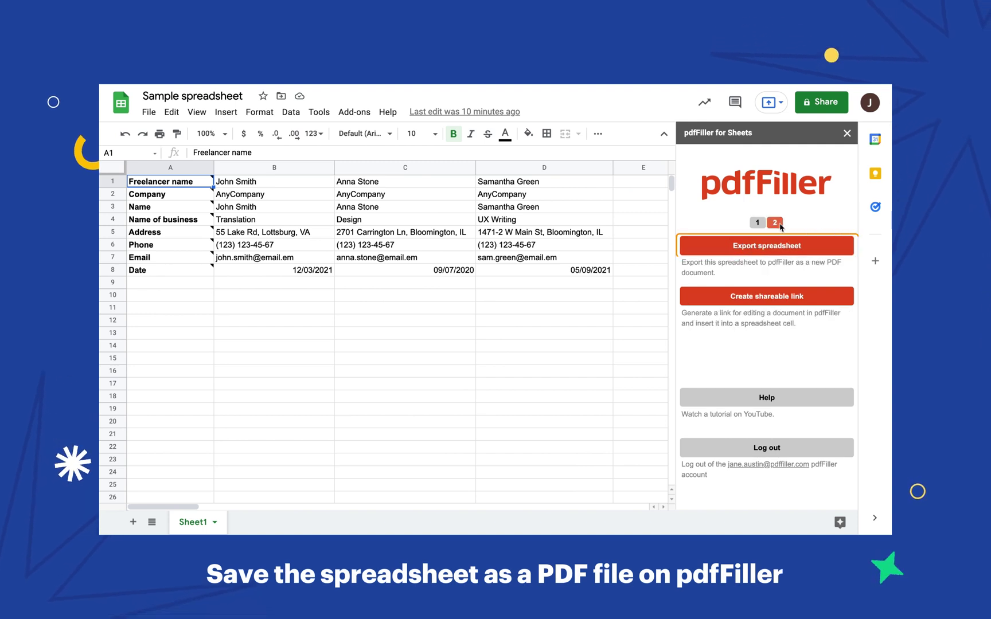
click(773, 248)
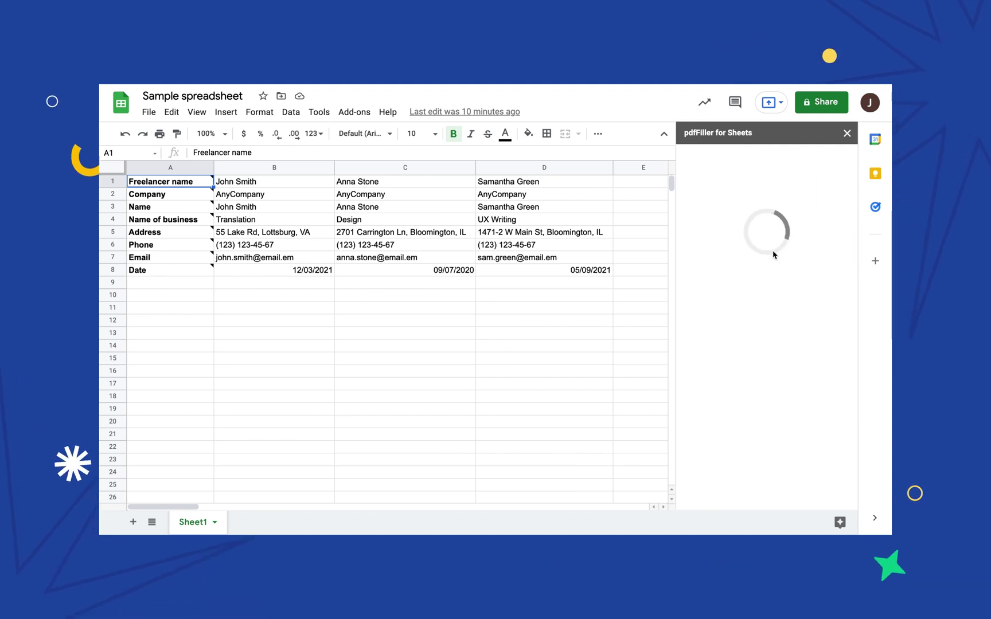
click(755, 247)
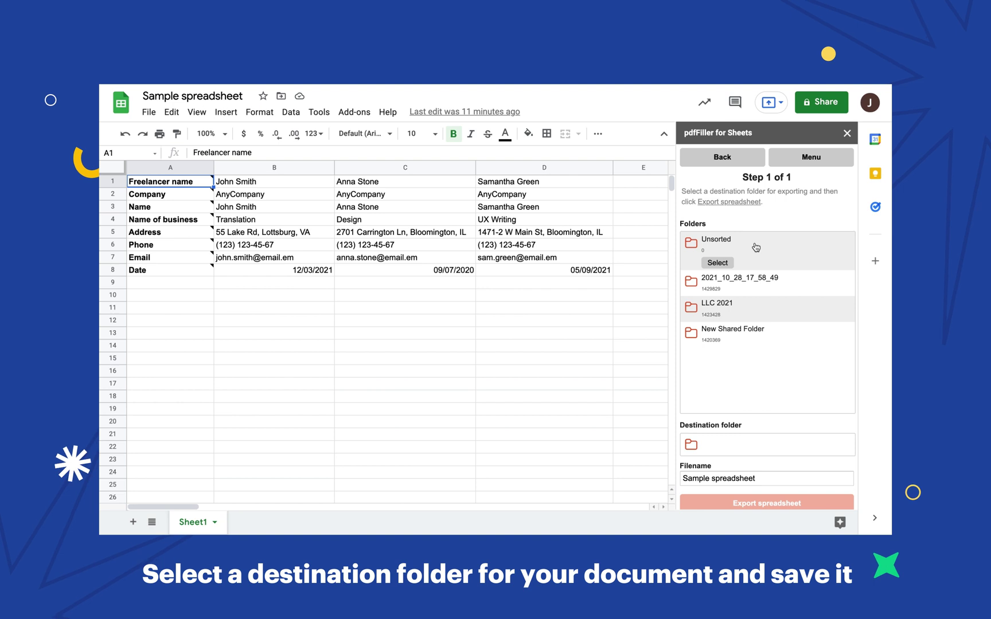
click(717, 263)
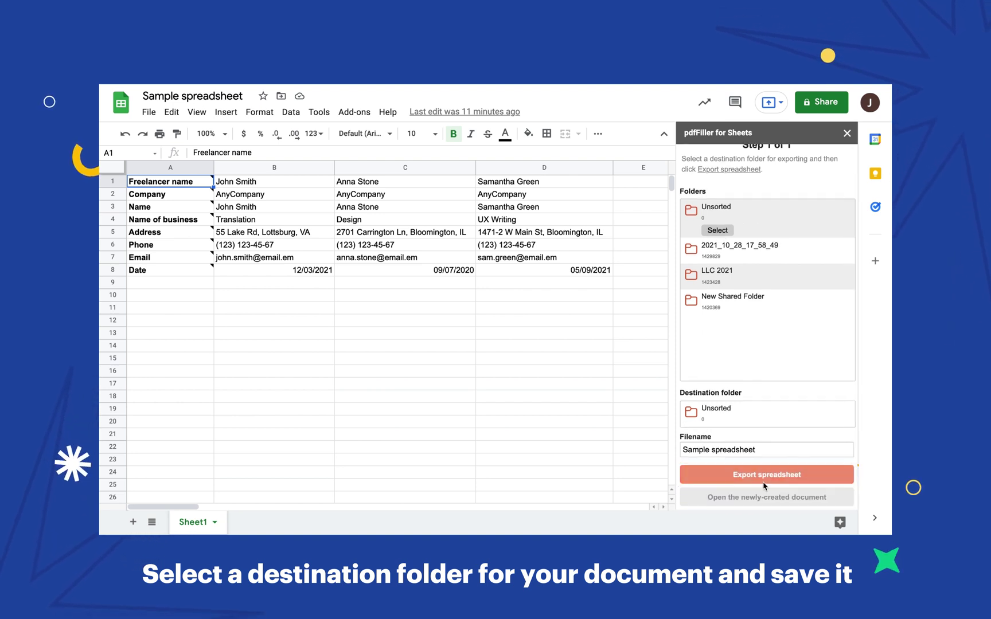
click(765, 475)
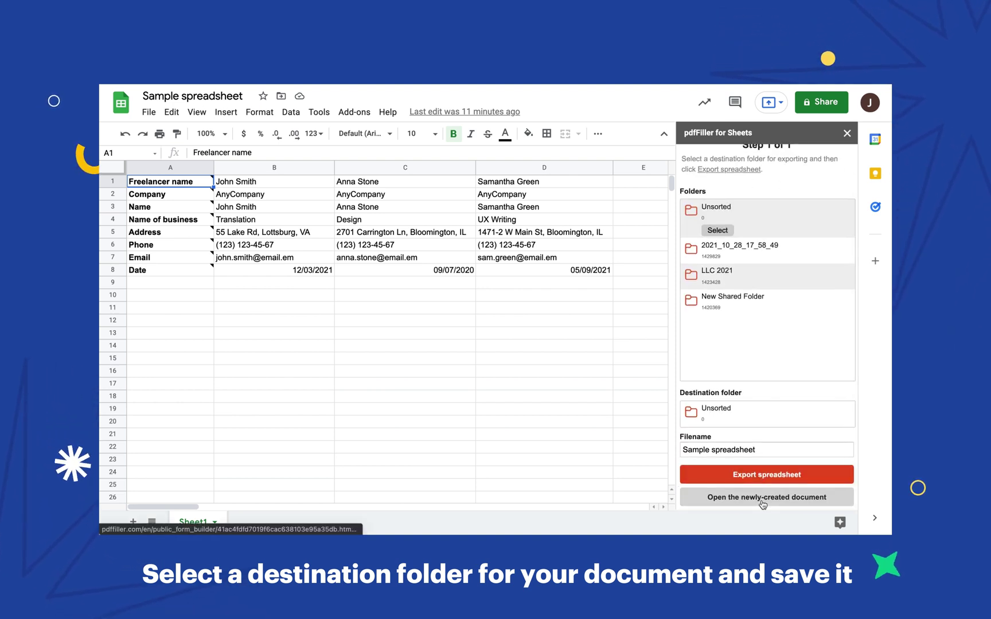
click(763, 504)
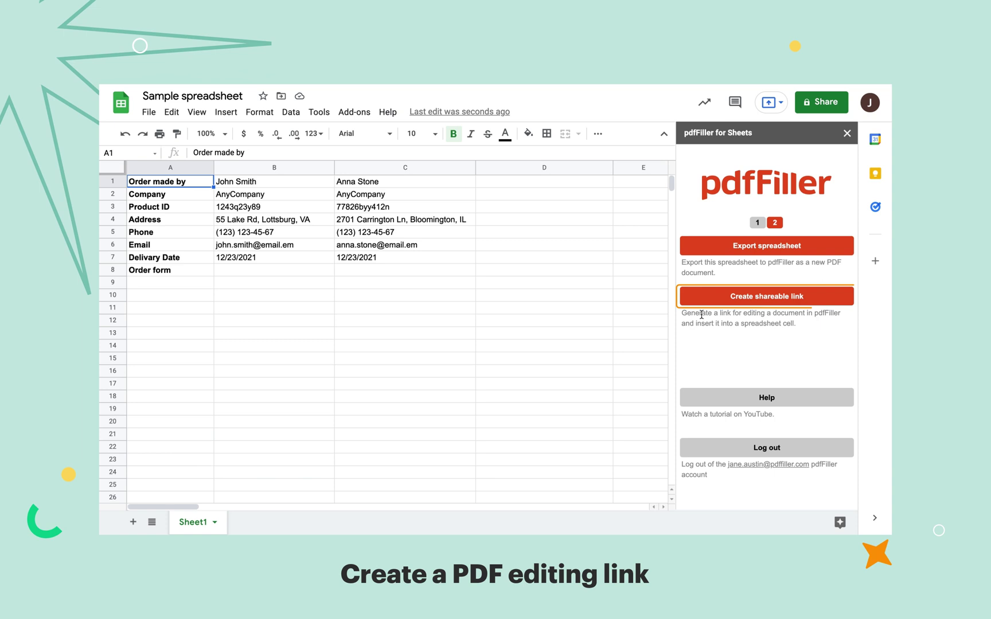
Create a 30-day shareable editing link for purchase order form.pdf from LLC 2021
click(718, 297)
click(716, 306)
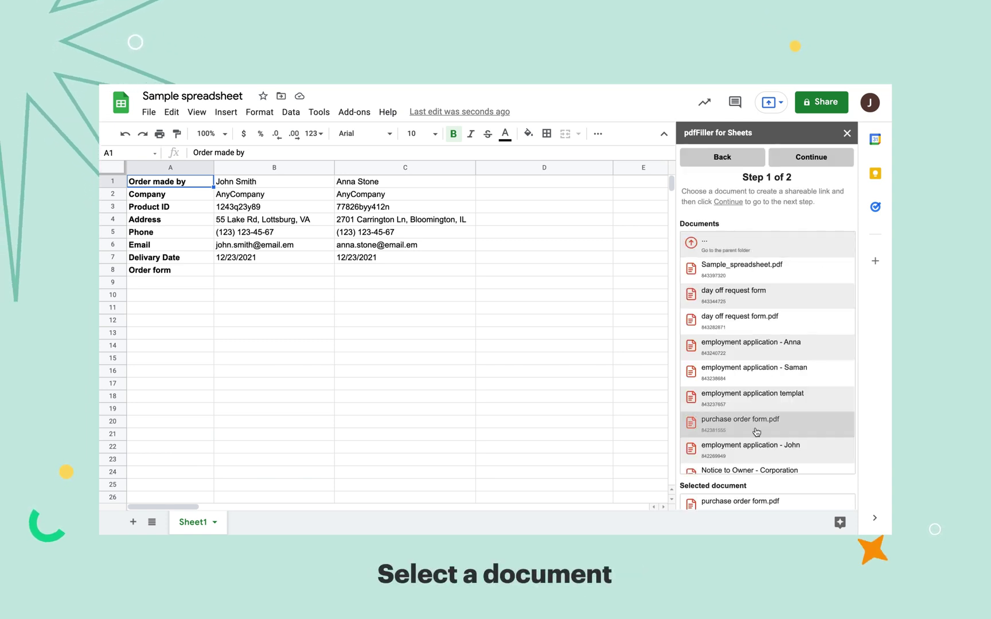
click(826, 161)
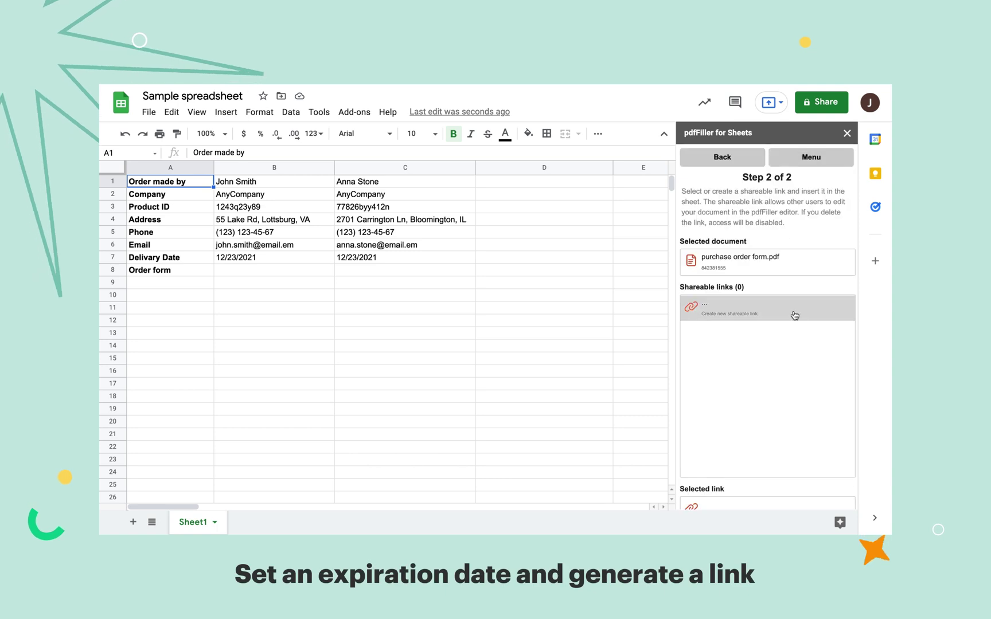
click(794, 313)
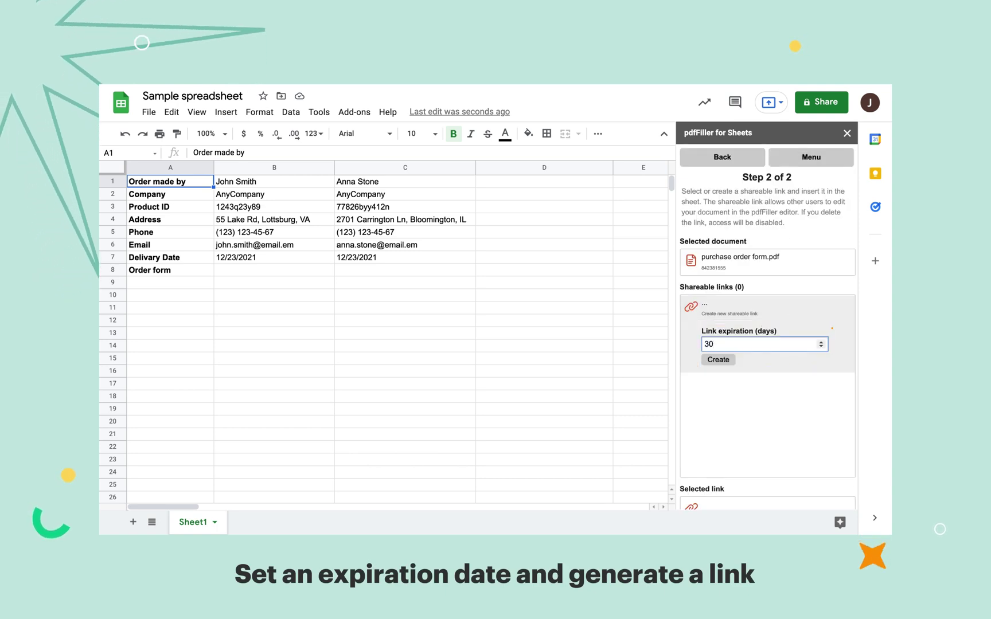
click(718, 358)
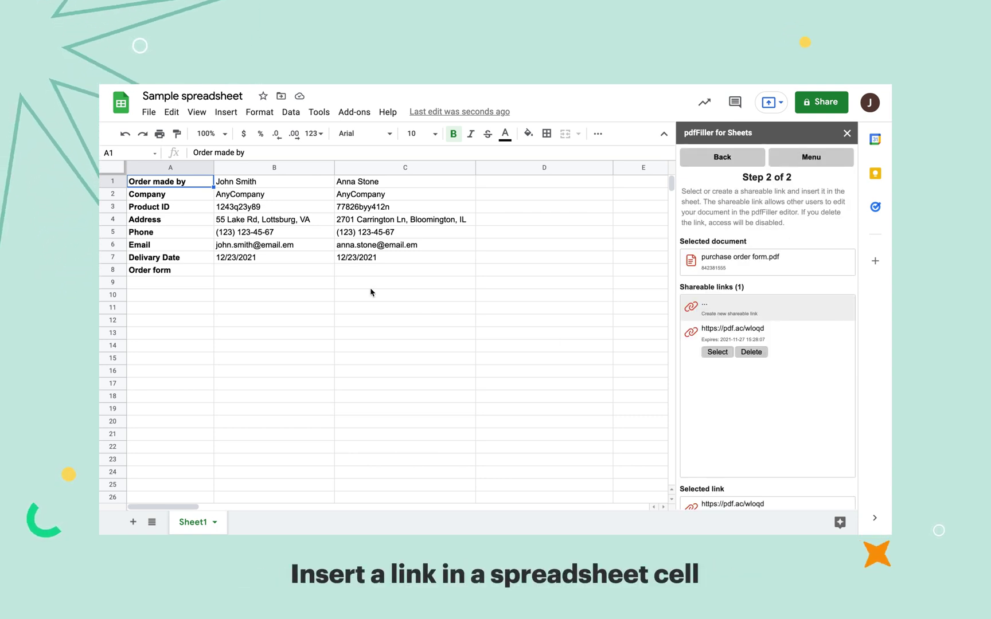
Insert the link into cell B8 and follow it to the purchase order form
click(281, 271)
scroll(748, 419, down, 1)
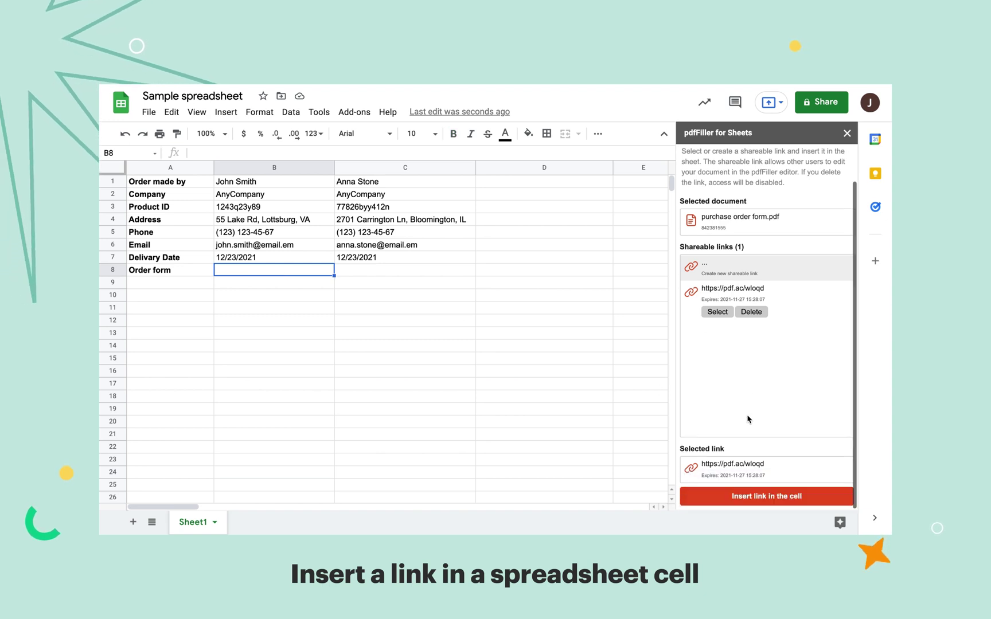
click(754, 496)
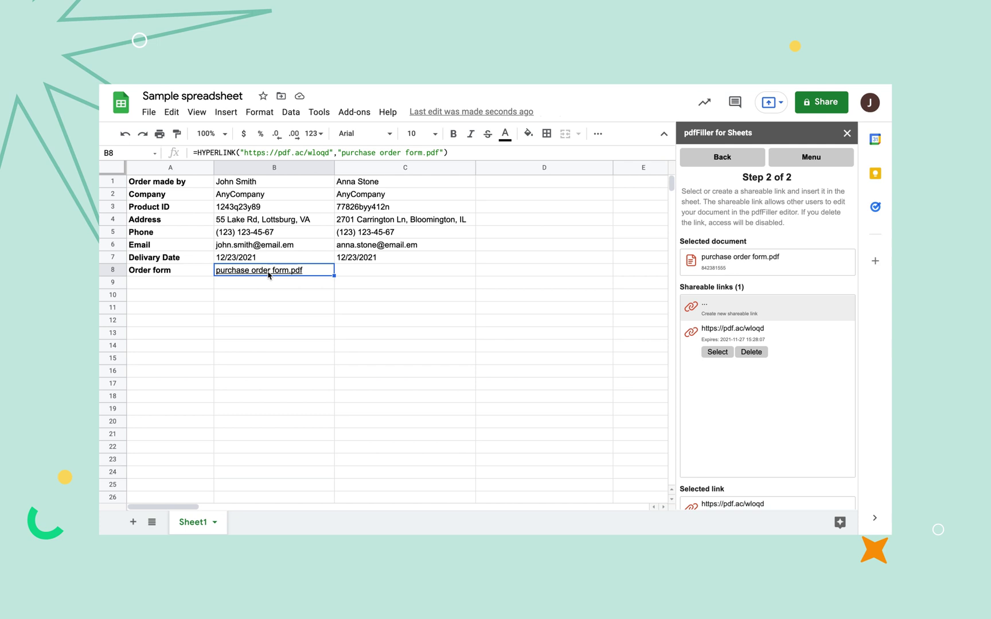
mouse_move(260, 271)
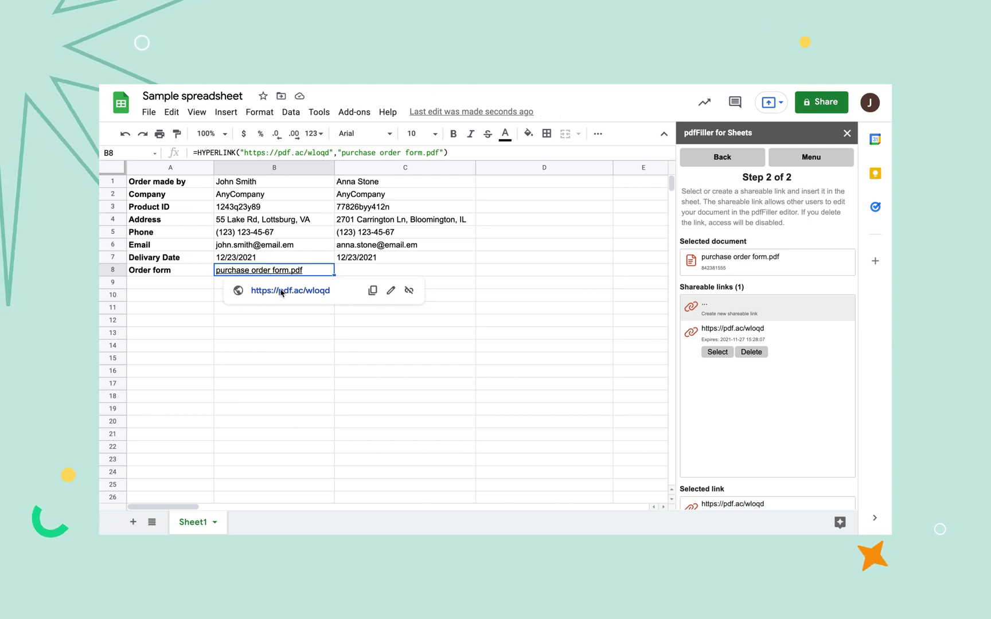
click(281, 291)
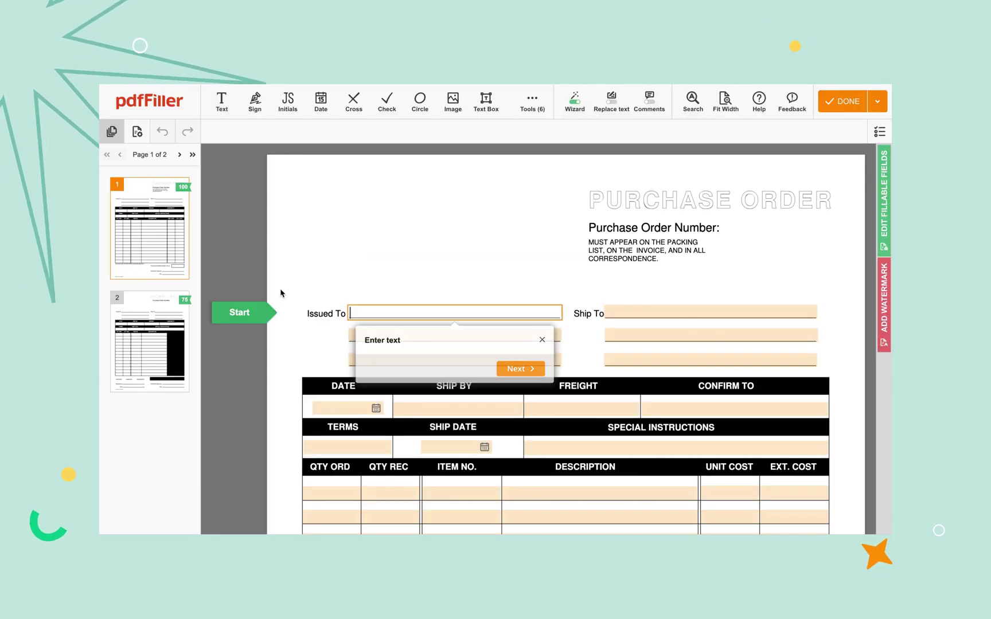